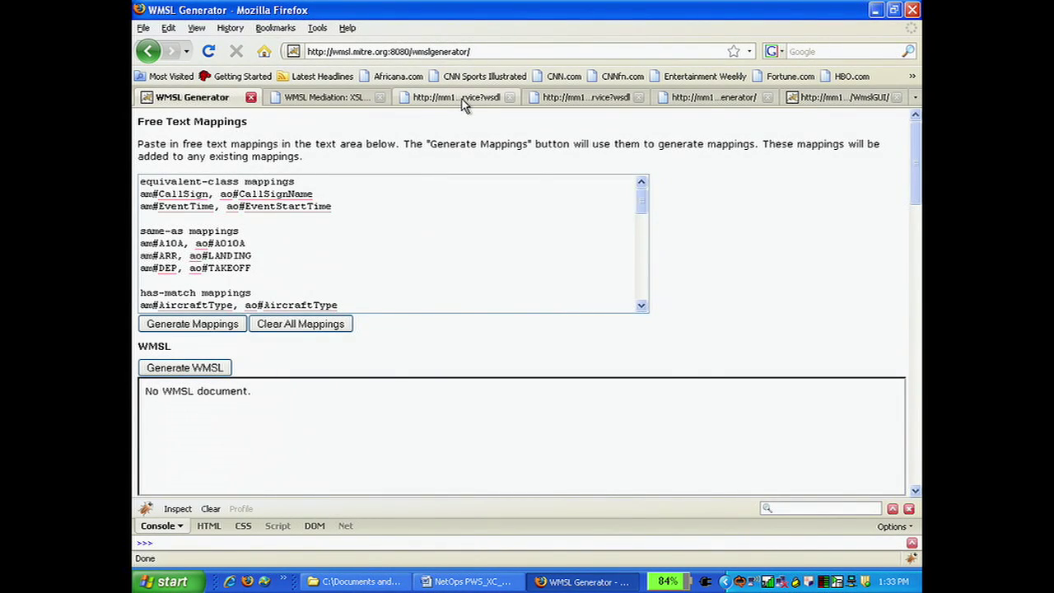
Step: Review the MAFService WSDL and the second service's WSDL in the other open pages
click(464, 100)
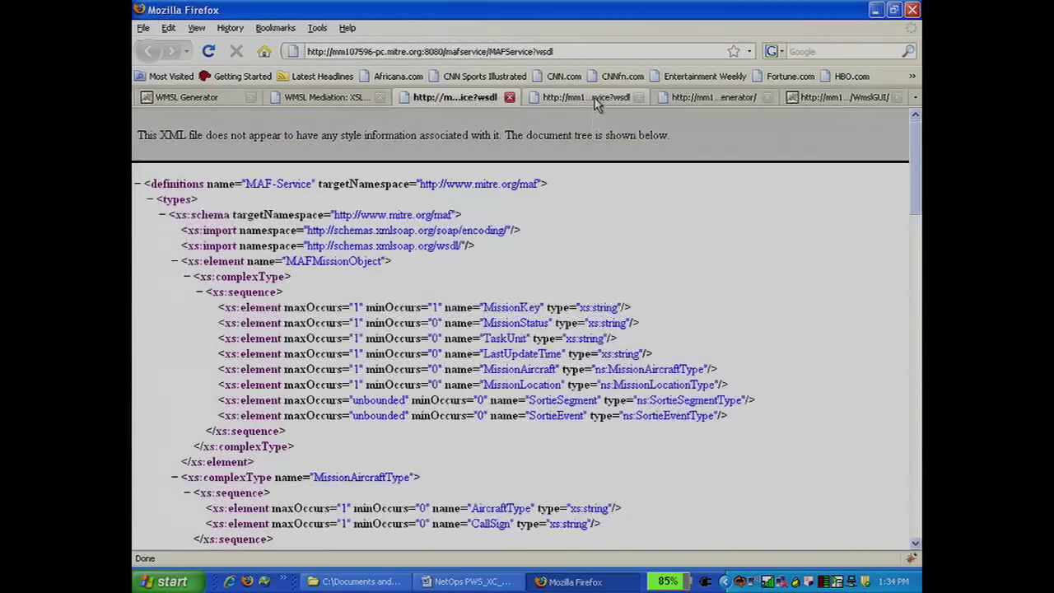
click(595, 101)
drag(917, 385, 826, 159)
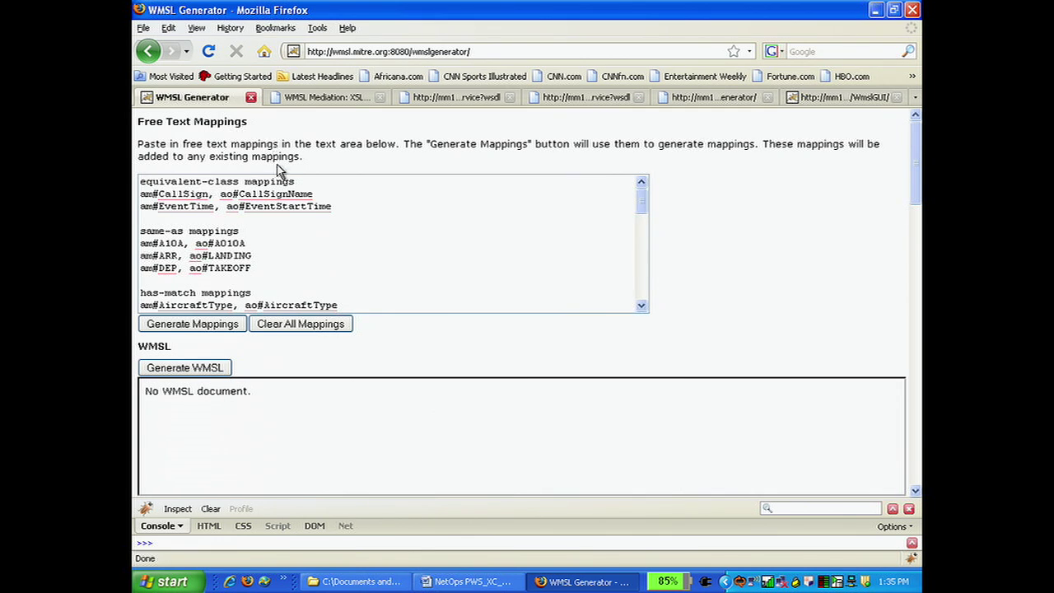
Step: Examine the equivalent-class and same-as mappings in the free text mappings, including the CallSign, EventTime and ARR/LANDING pairs
click(268, 221)
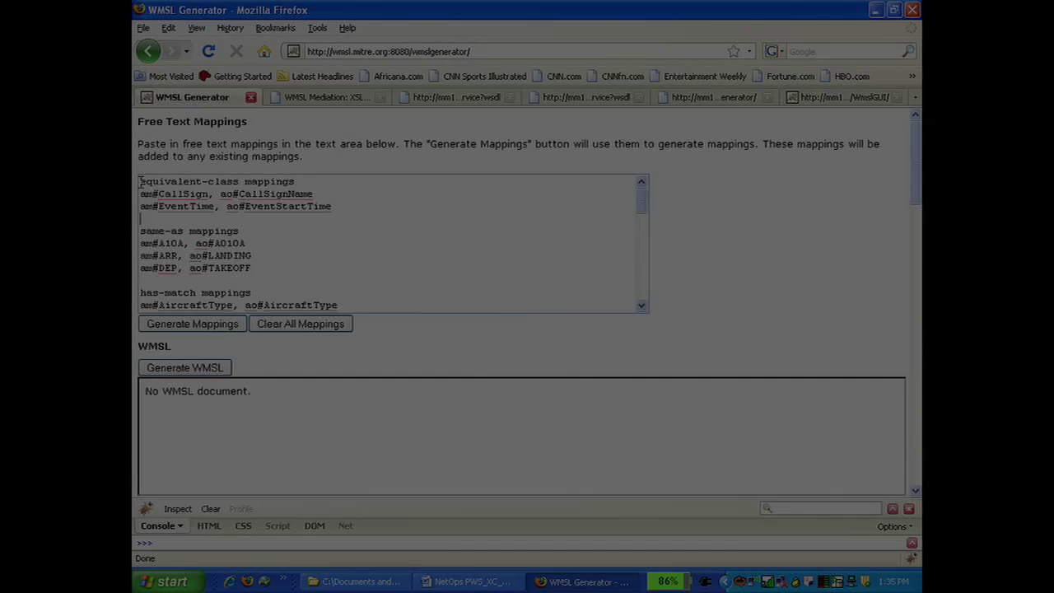
drag(140, 182, 309, 181)
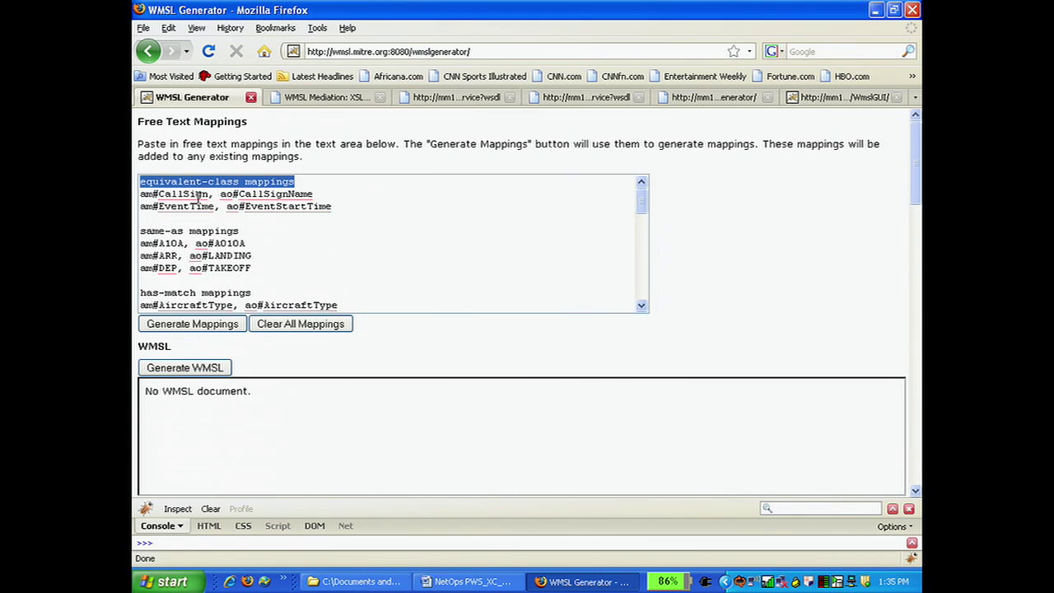
click(142, 195)
drag(142, 194, 211, 194)
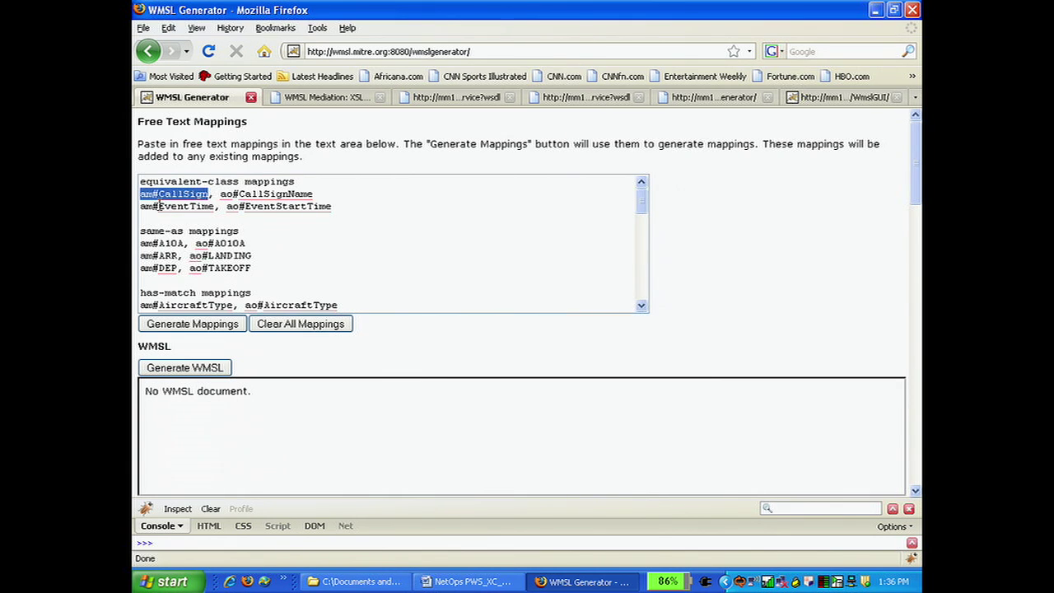
drag(319, 194, 239, 184)
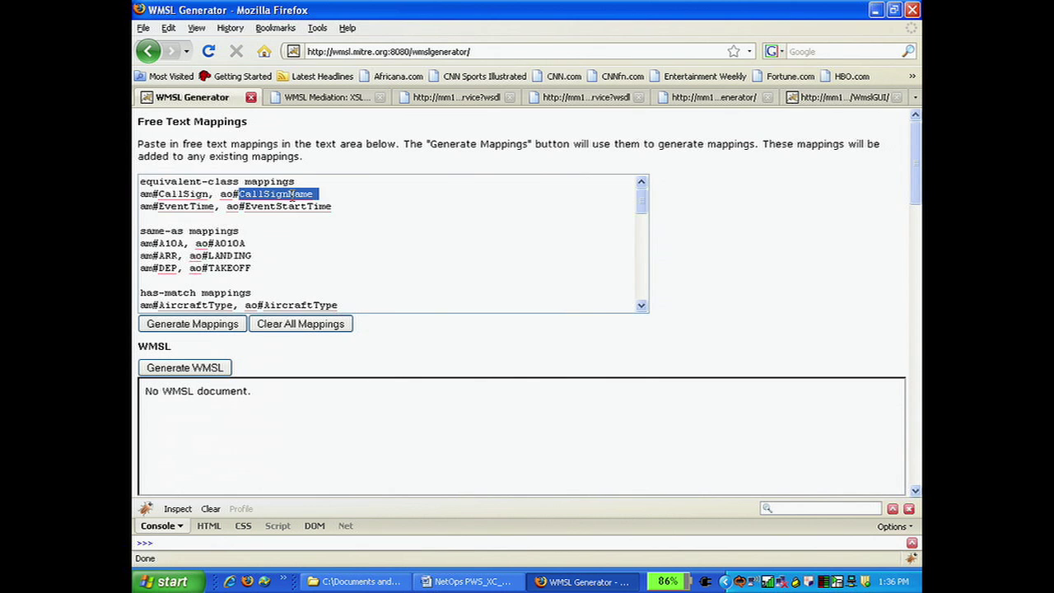
drag(214, 206, 159, 206)
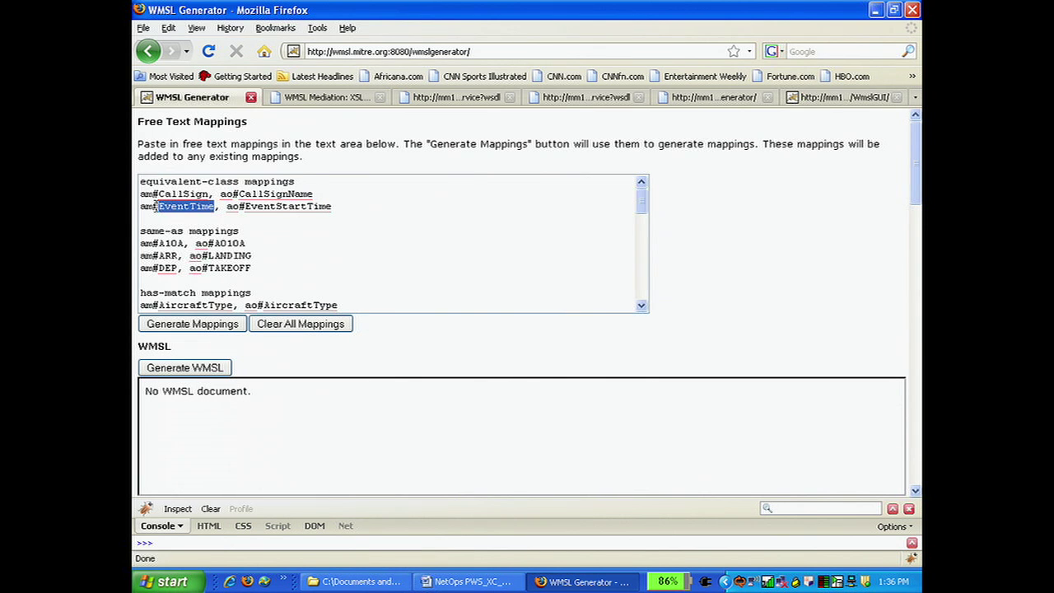
drag(368, 209, 246, 210)
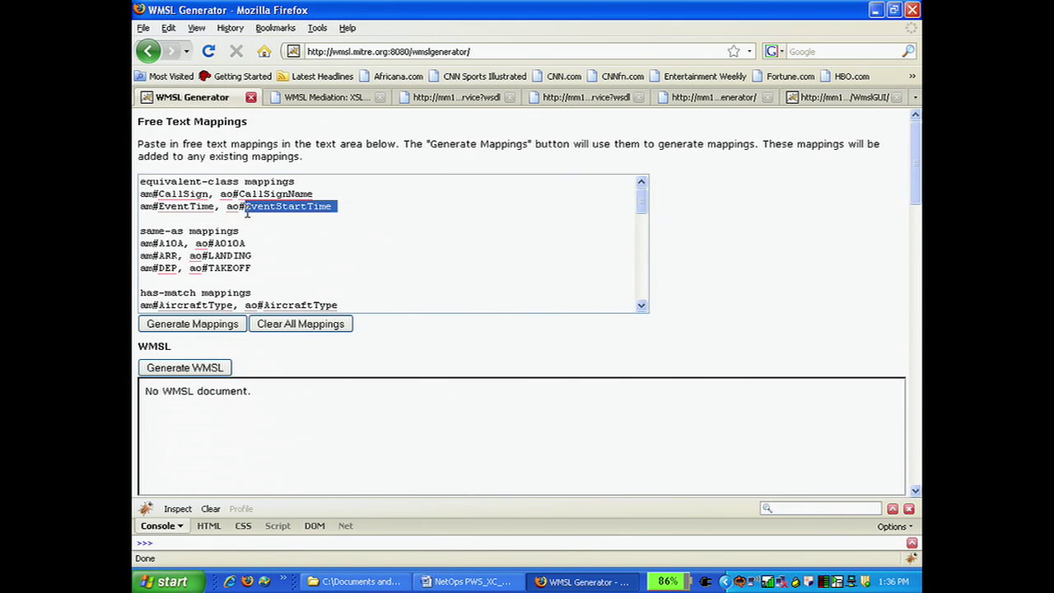
click(239, 232)
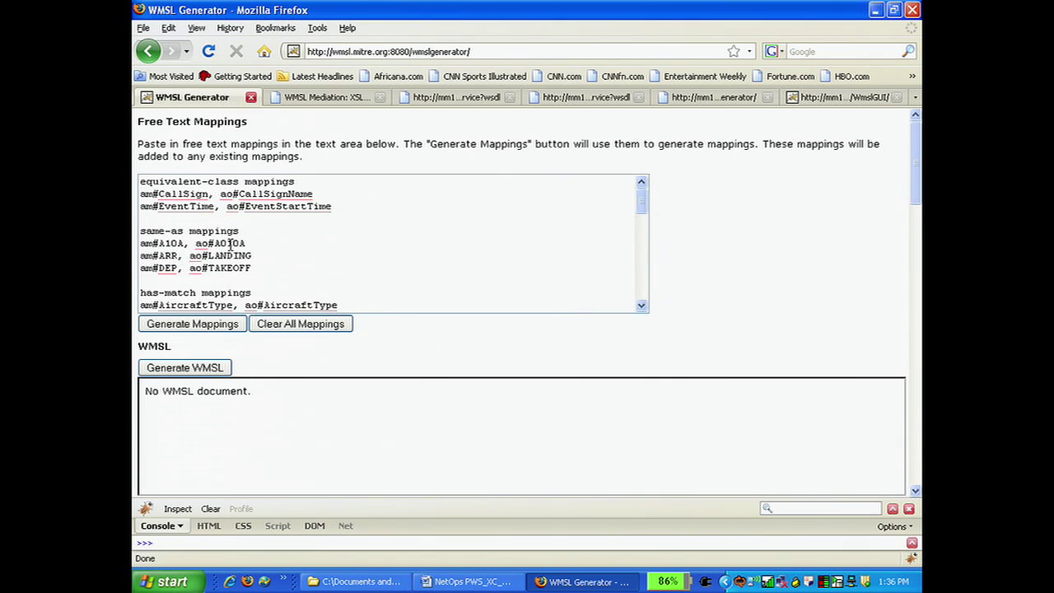
double_click(167, 256)
double_click(222, 256)
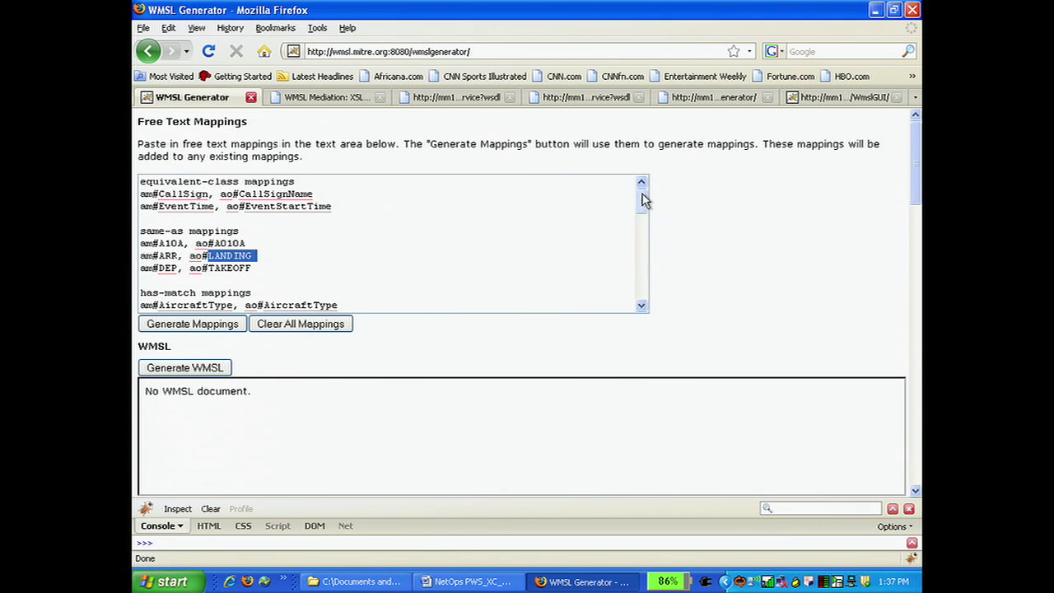
Step: Examine the has-match and has-context mappings, focusing on the AMCoord and AOCoord entries and their geotrans contexts
drag(643, 200, 641, 210)
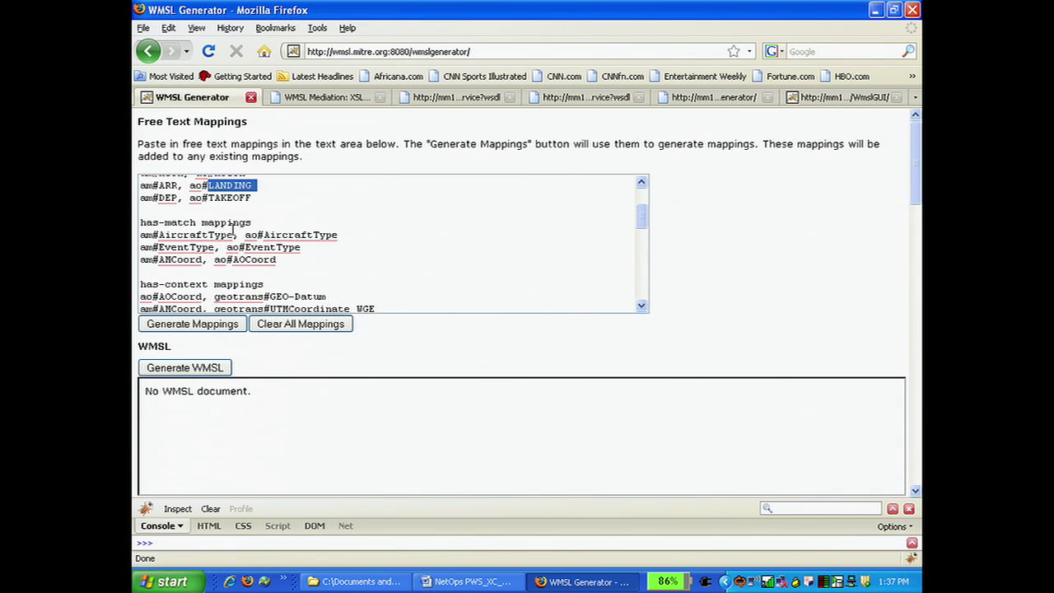
double_click(196, 261)
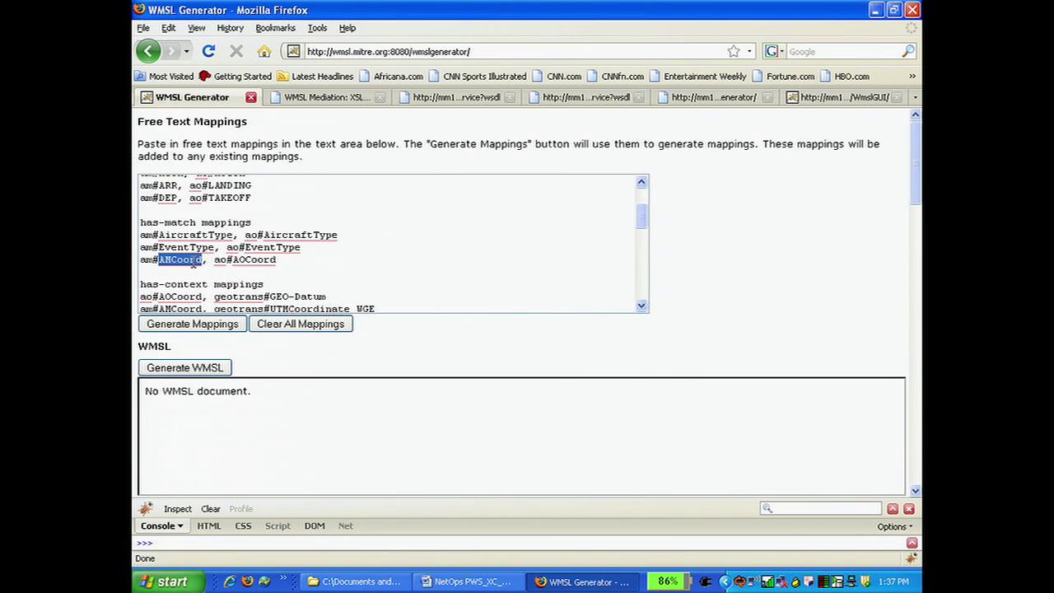
double_click(245, 261)
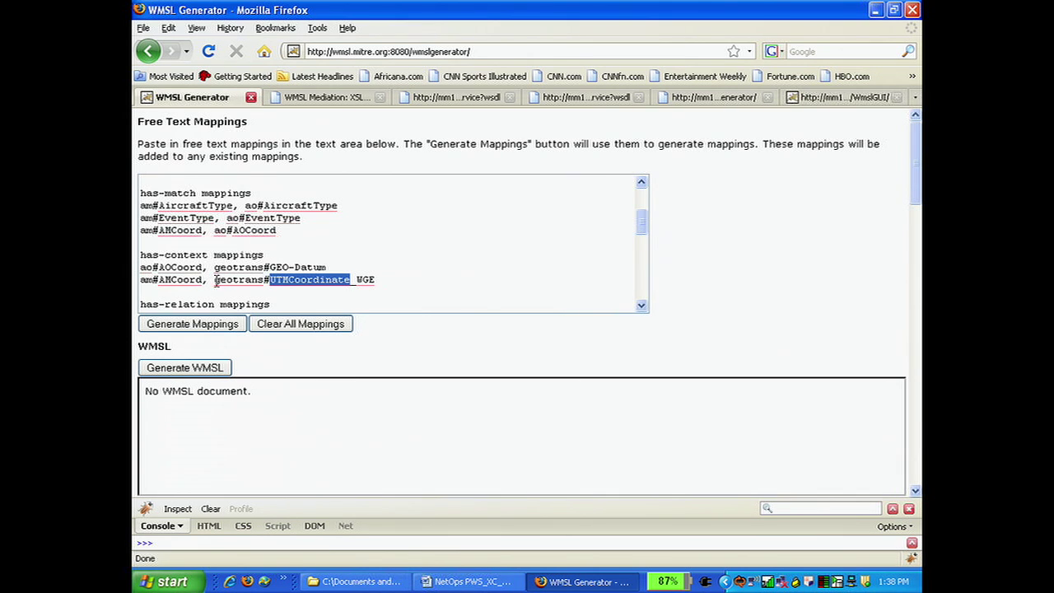
double_click(246, 269)
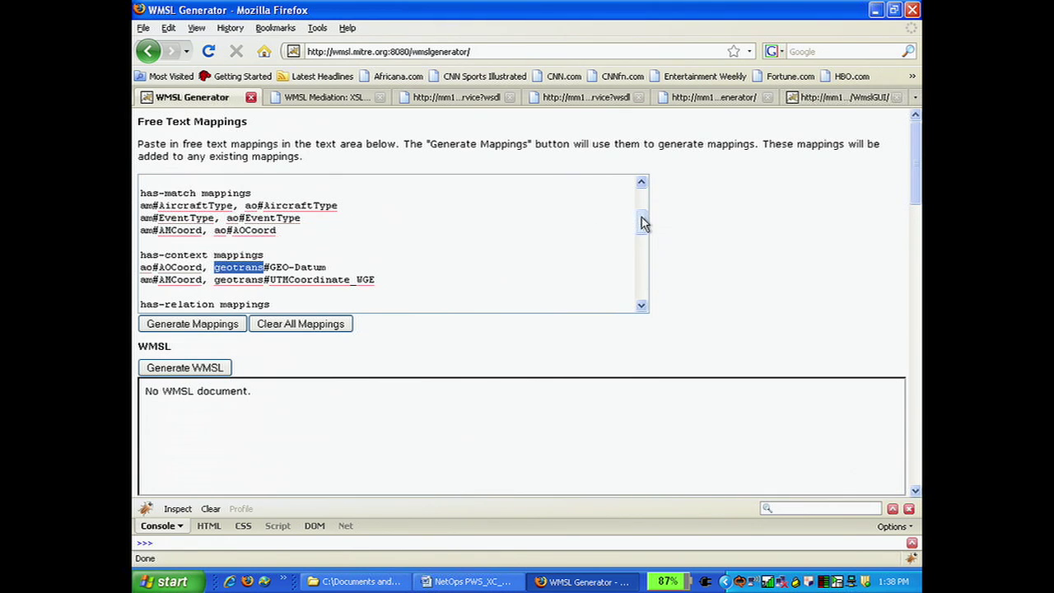
Step: Read through the has-relation, enumeration-of and sub-class-of mappings to the end of the free text mappings
drag(641, 220, 670, 238)
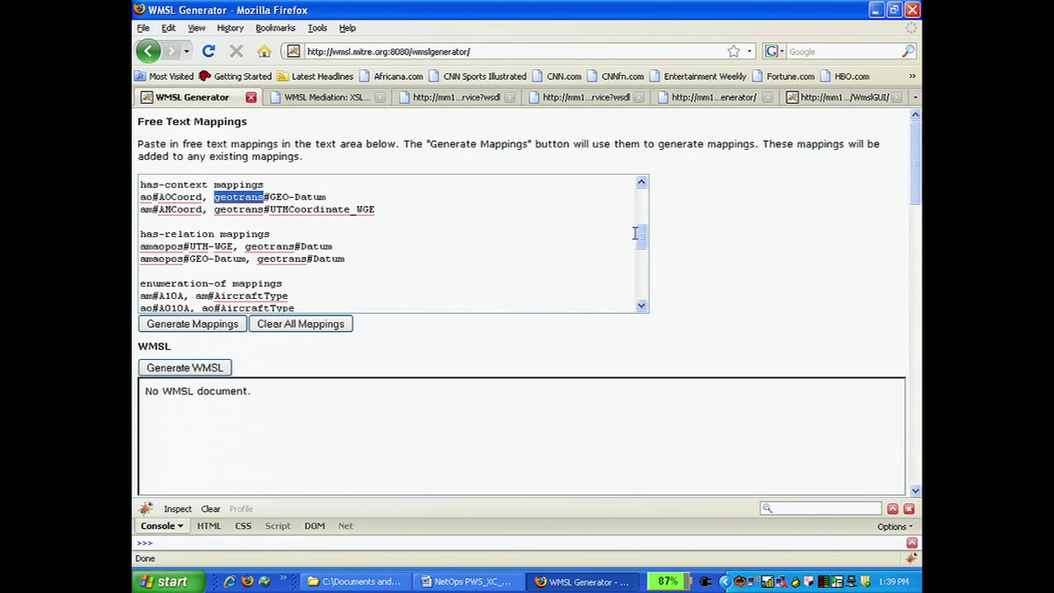
drag(642, 238, 642, 254)
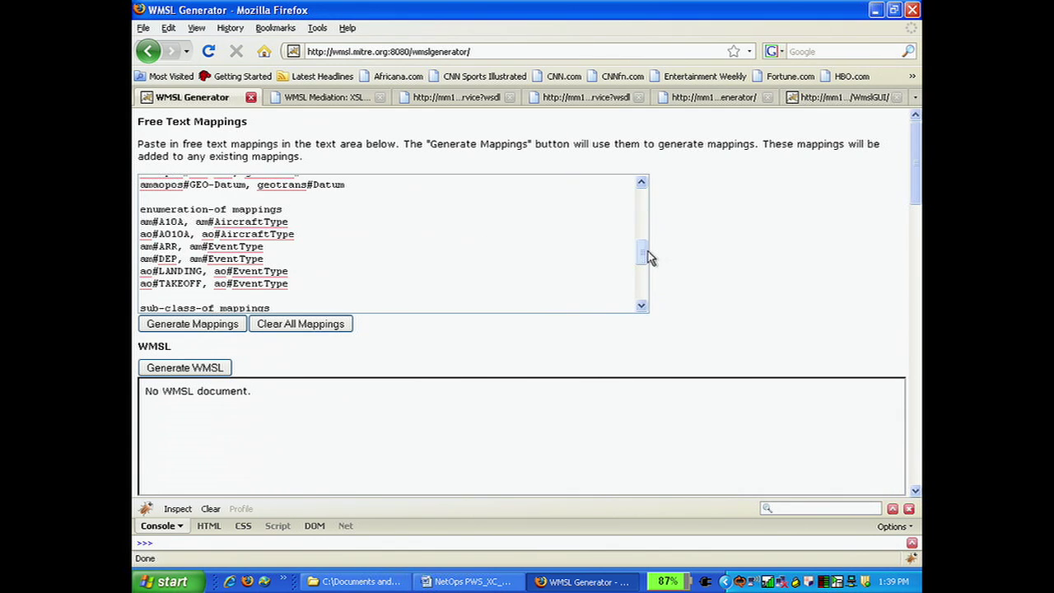
drag(647, 256, 654, 270)
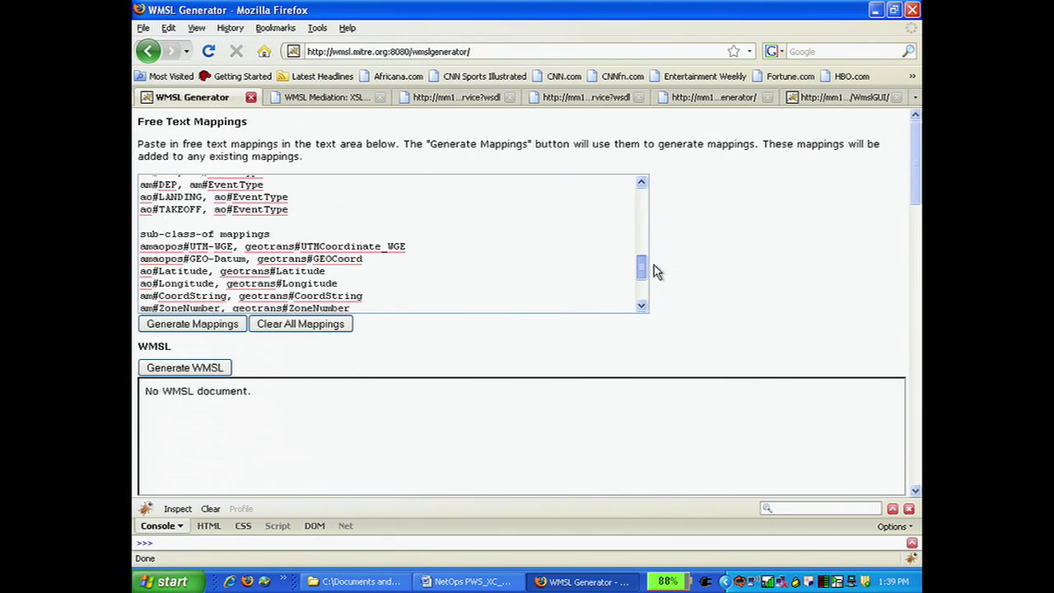
scroll(656, 272, down, 1)
scroll(656, 273, down, 4)
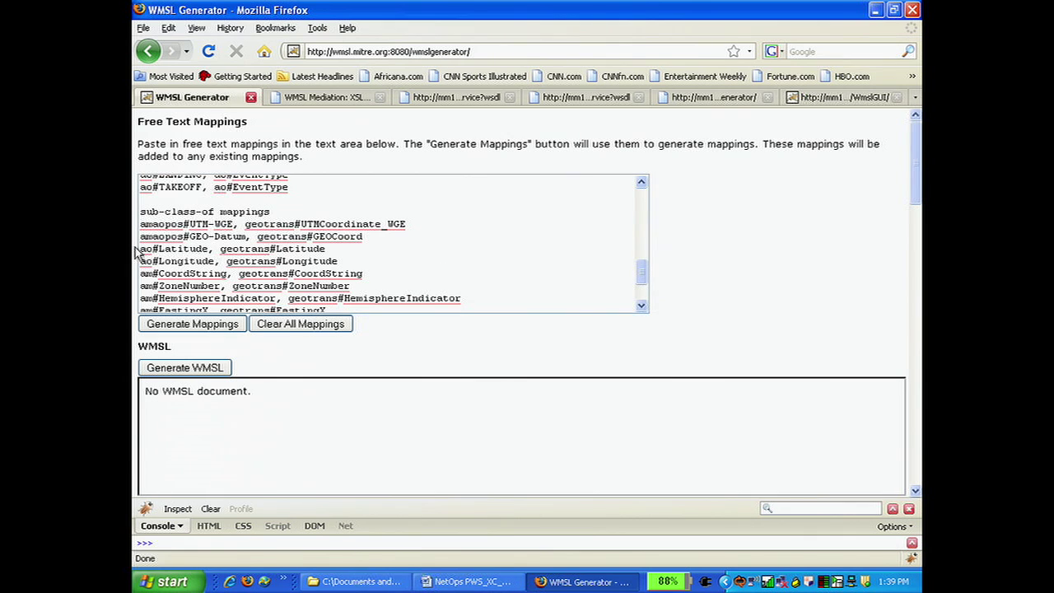
drag(141, 249, 214, 252)
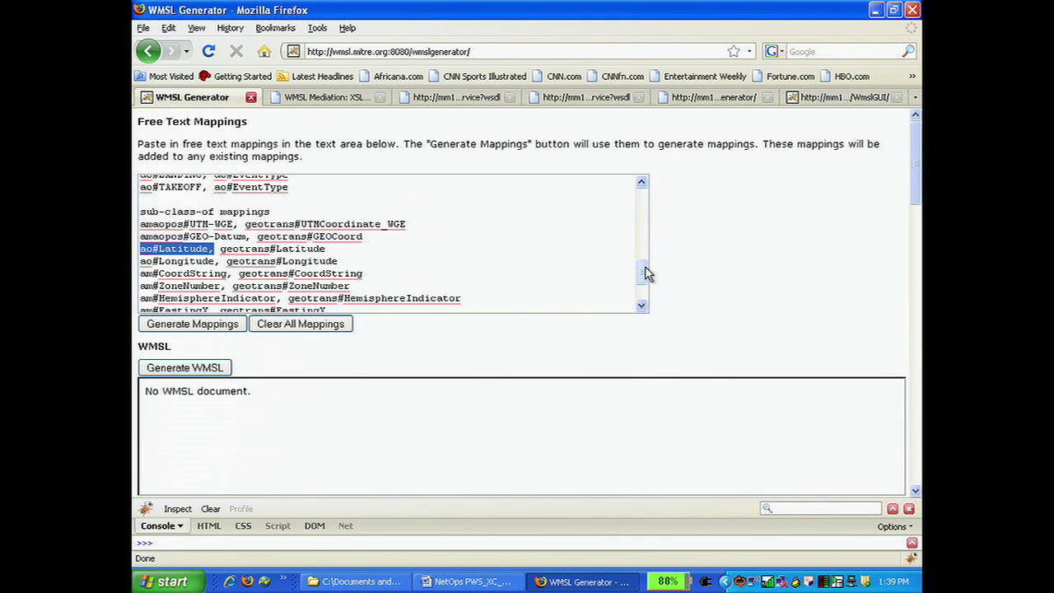
drag(646, 273, 649, 305)
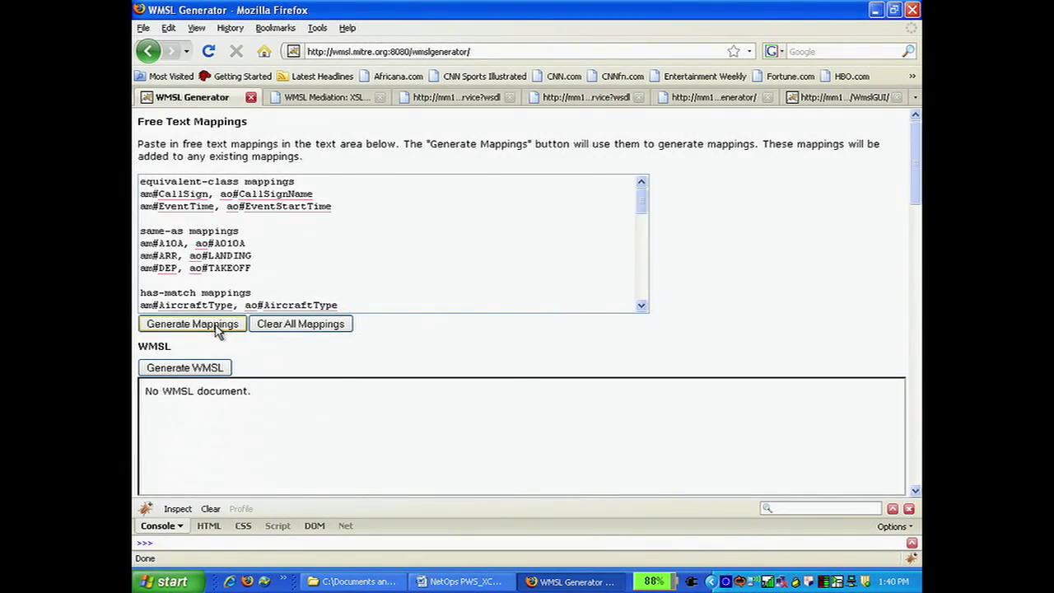
Step: Generate the mappings from the free text mappings
click(219, 326)
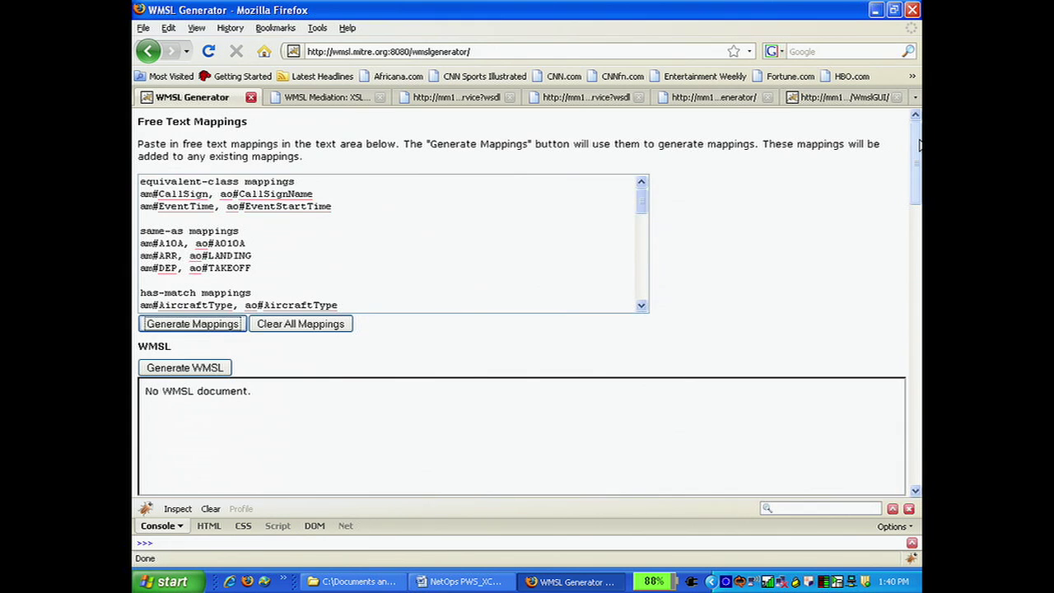
scroll(919, 145, down, 6)
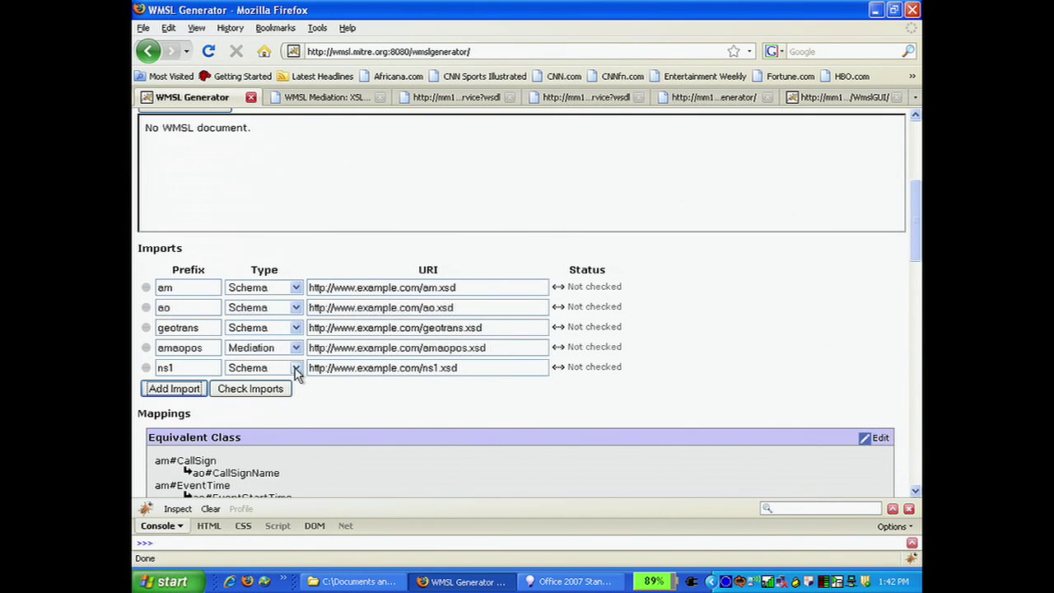
Step: Set the ns1 import's type to Base and change its prefix to baseschema
click(296, 368)
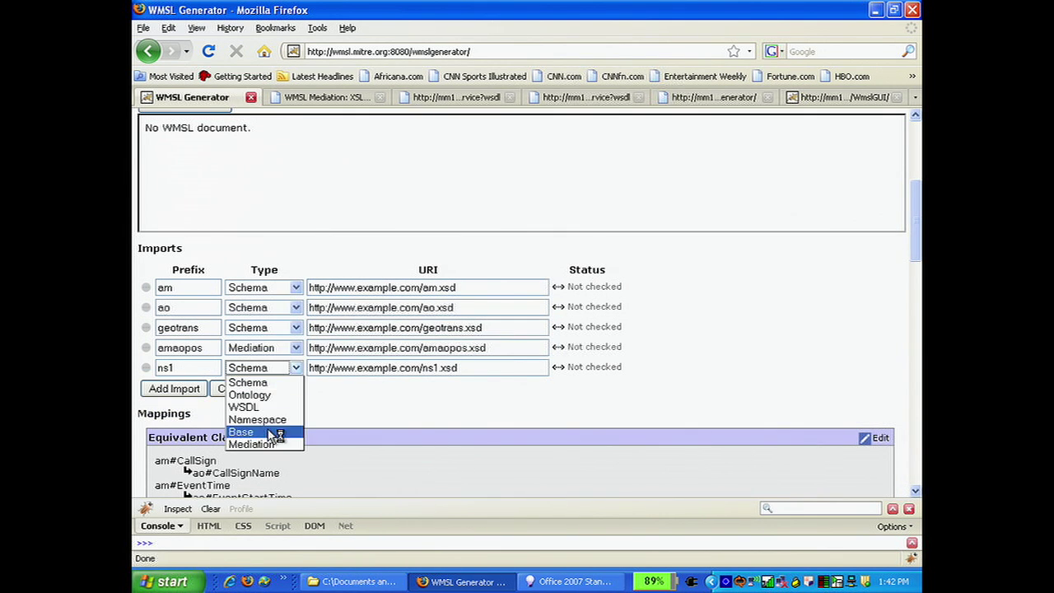
click(269, 433)
drag(177, 367, 141, 367)
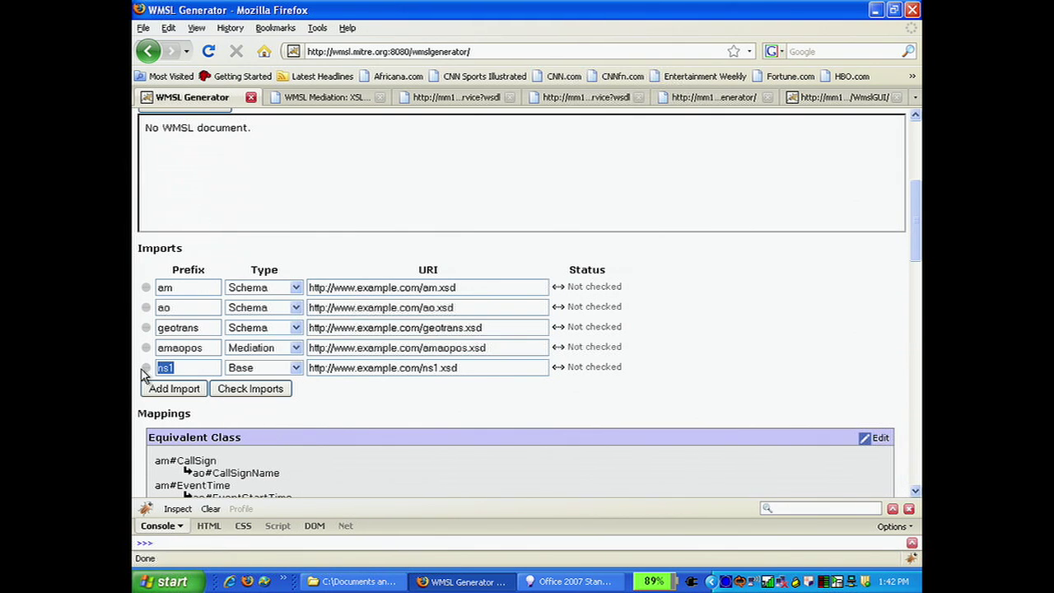
mouse_move(141, 374)
text(basesce)
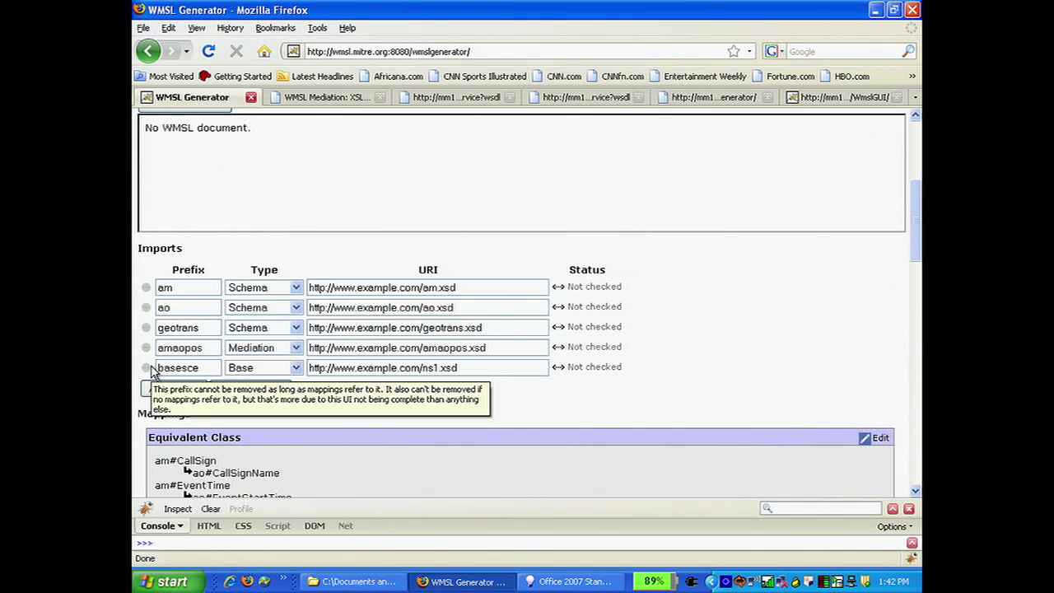
key(BackSpace)
text(hem)
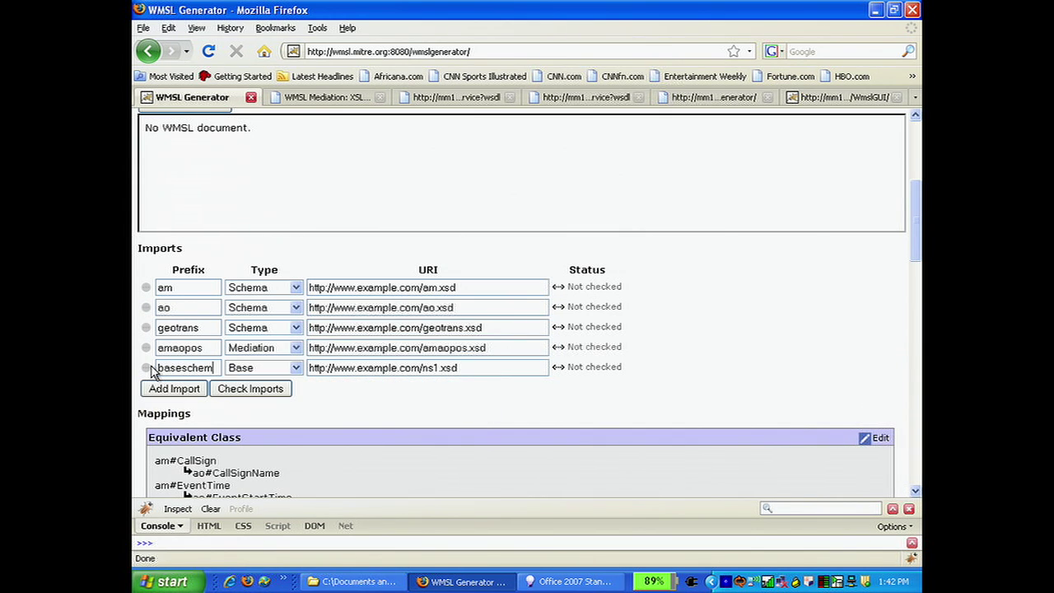
text(a)
drag(470, 303, 303, 315)
key(ctrl+c)
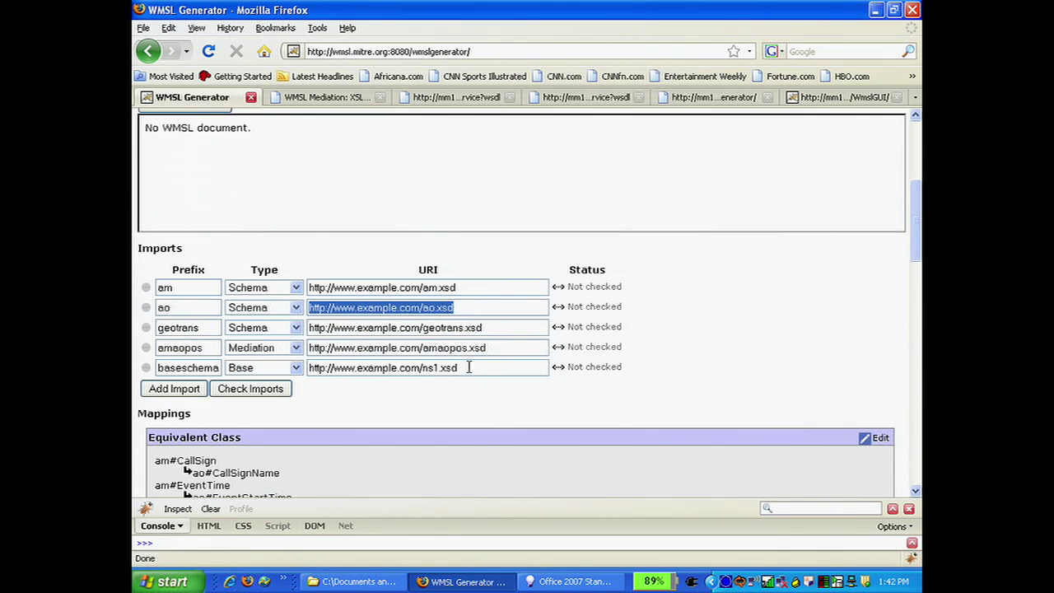
drag(466, 368, 283, 367)
key(ctrl+v)
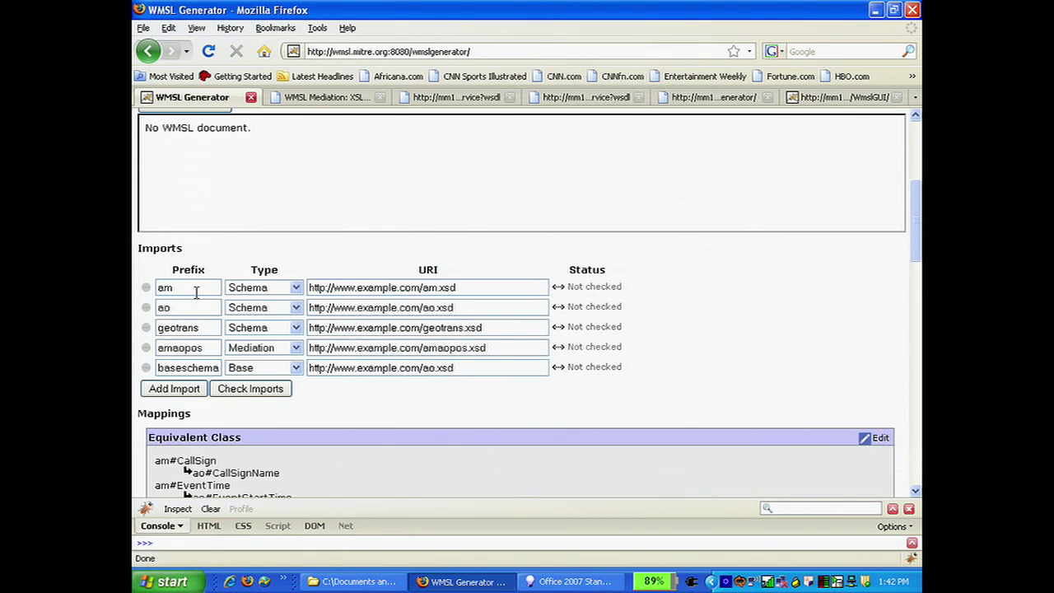
Step: Generate the WMSL document from the imports and mappings
scroll(196, 292, up, 6)
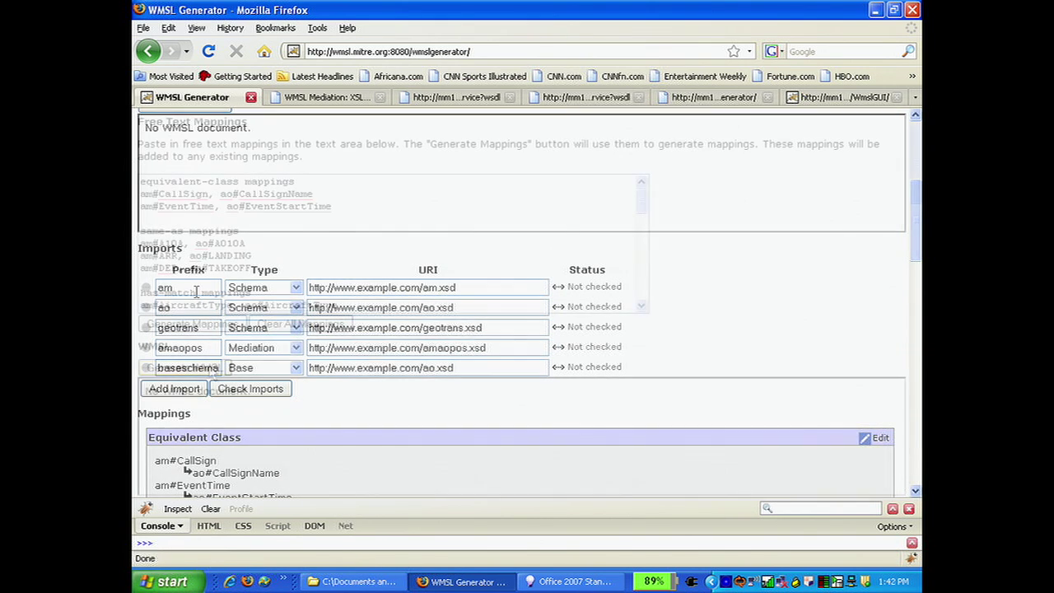
click(217, 370)
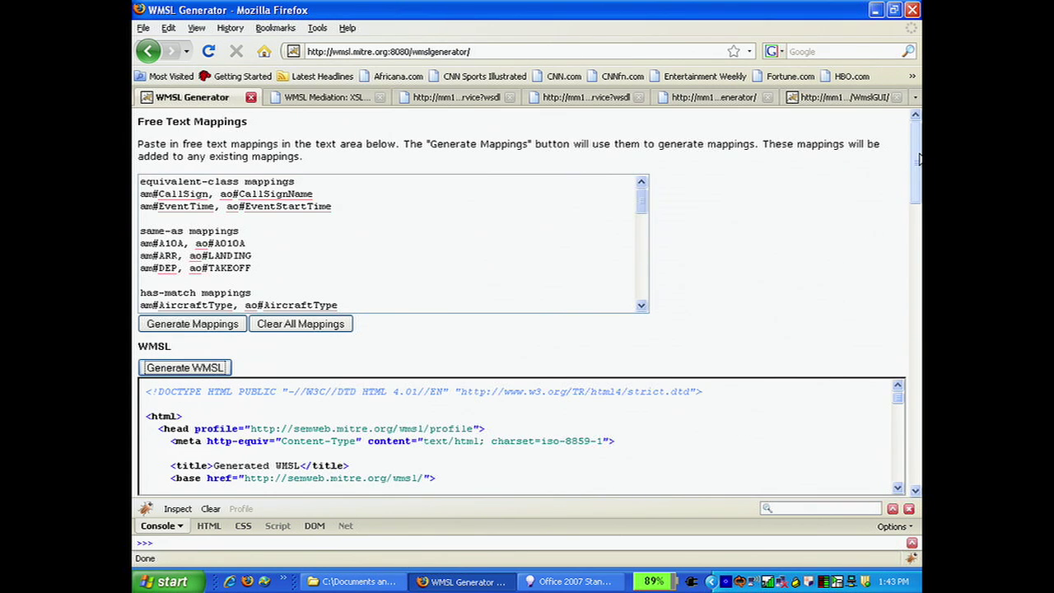
scroll(185, 493, down, 5)
scroll(186, 492, up, 1)
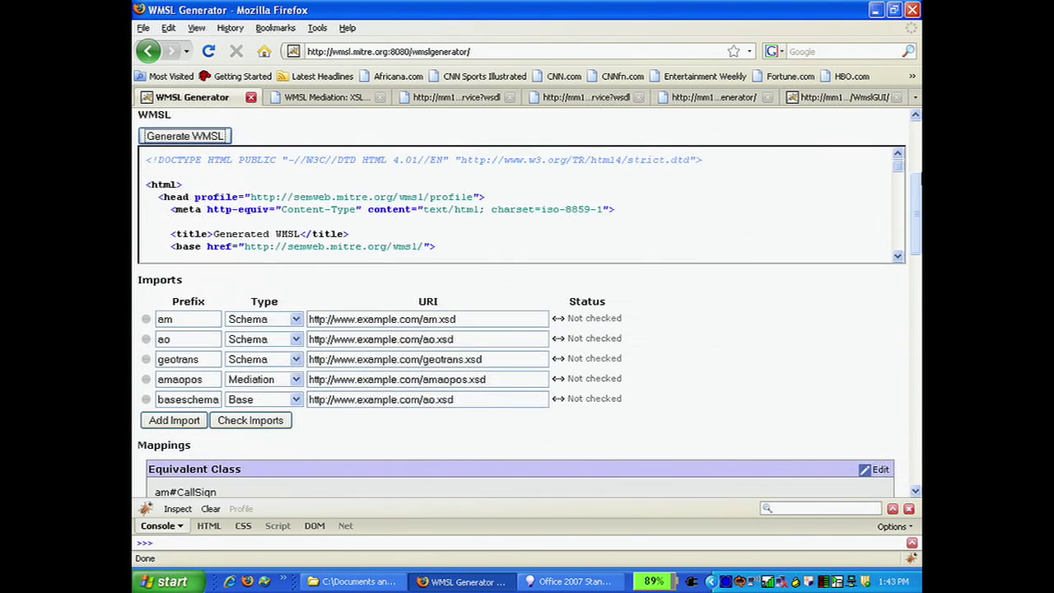
click(691, 200)
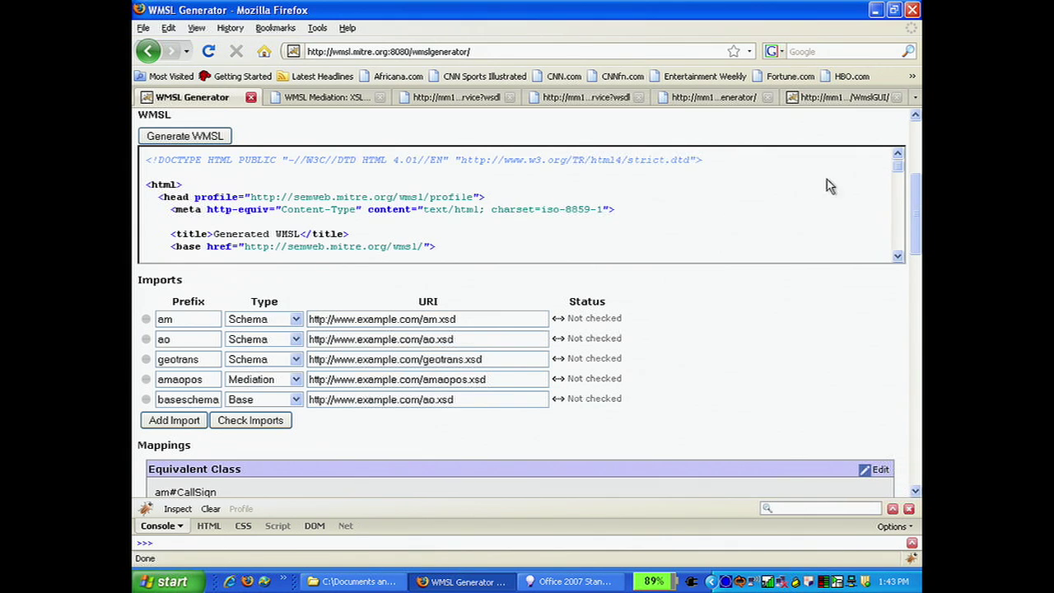
Step: Examine the head section and the schema import links in the generated WMSL document
drag(899, 164, 901, 176)
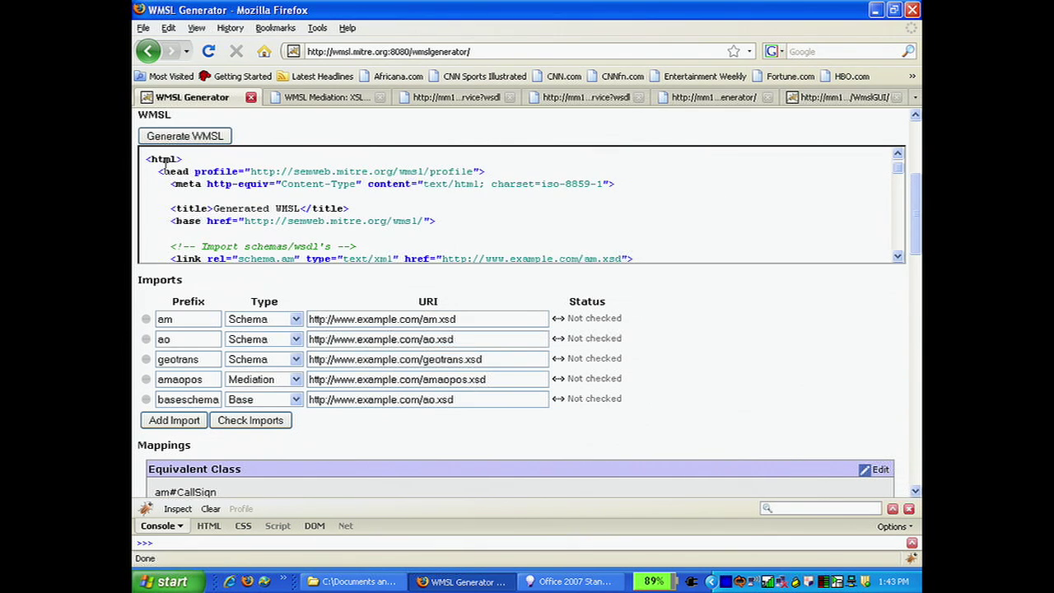
drag(163, 171, 183, 171)
drag(898, 175, 899, 181)
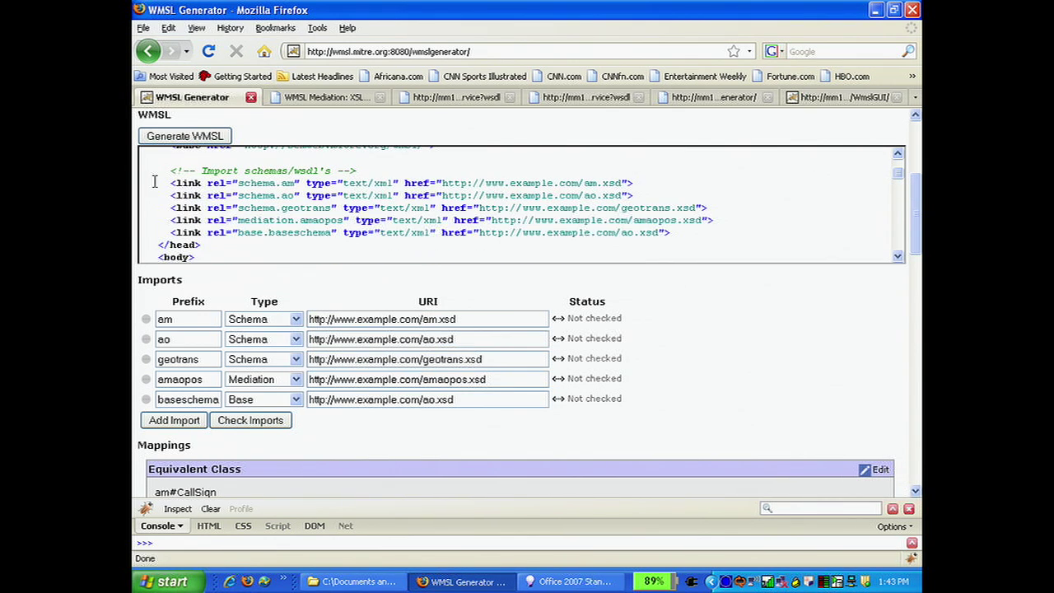
drag(154, 181, 400, 182)
drag(899, 174, 899, 189)
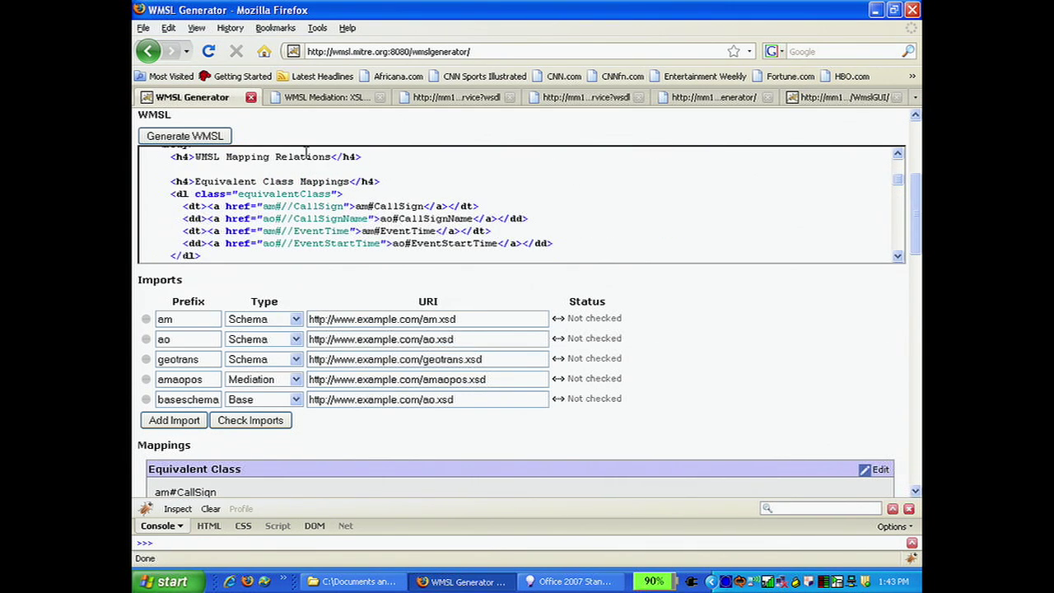
Step: Examine the mapping relations in the generated WMSL, from the Equivalent Class Mappings to the hasRelation list
drag(360, 182, 171, 182)
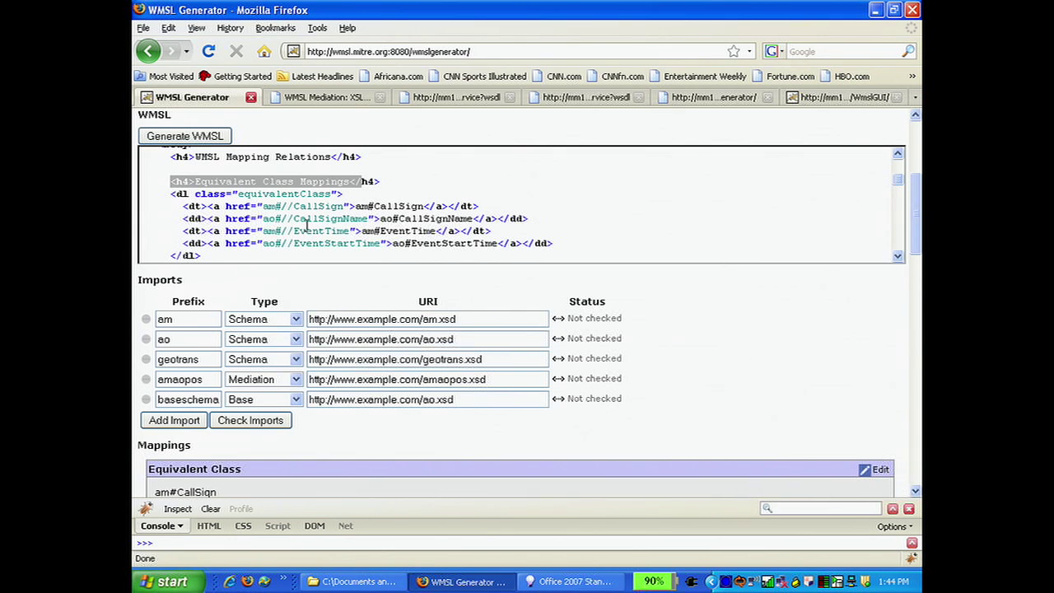
click(196, 208)
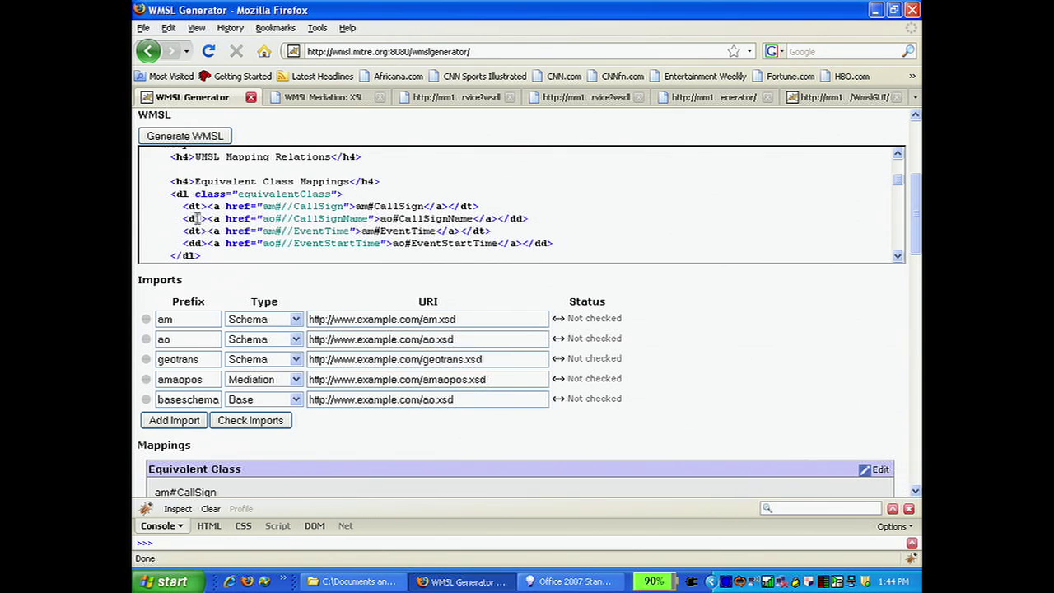
double_click(196, 218)
drag(898, 185, 909, 208)
double_click(272, 162)
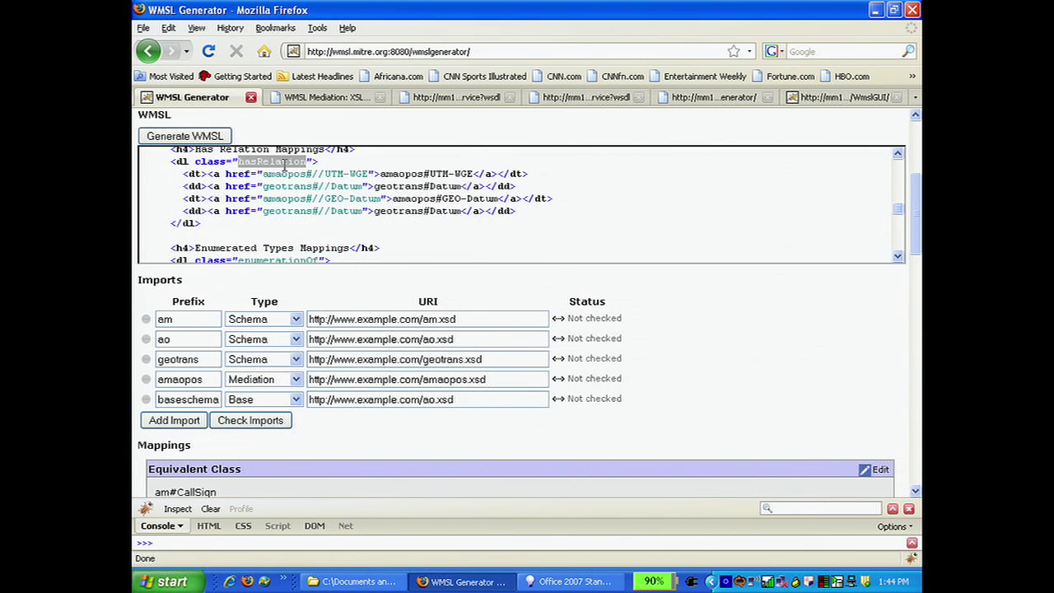